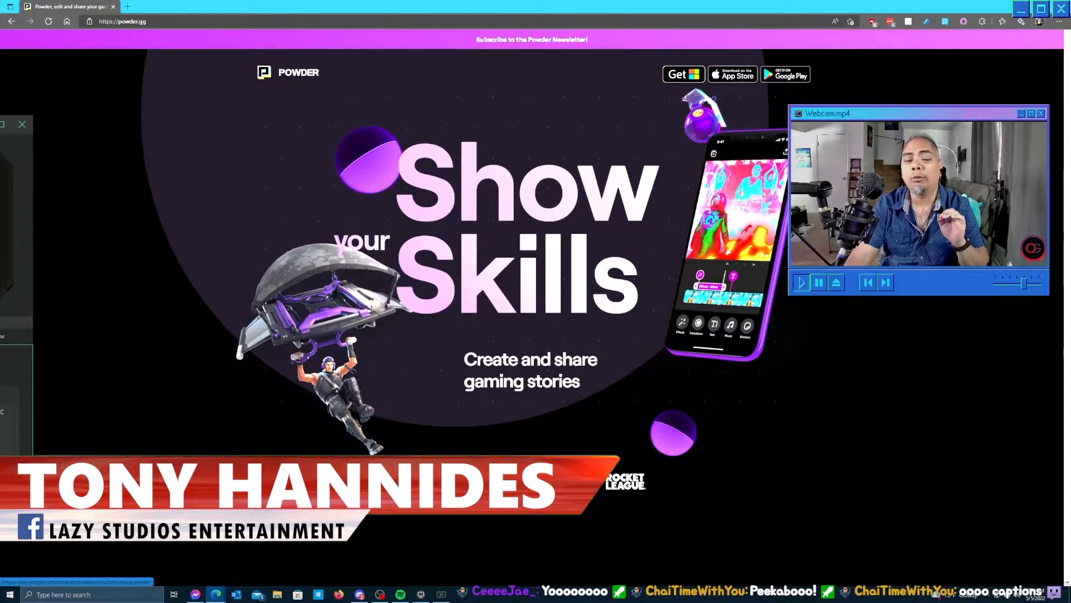
scroll(823, 366, down, 3)
scroll(823, 367, down, 3)
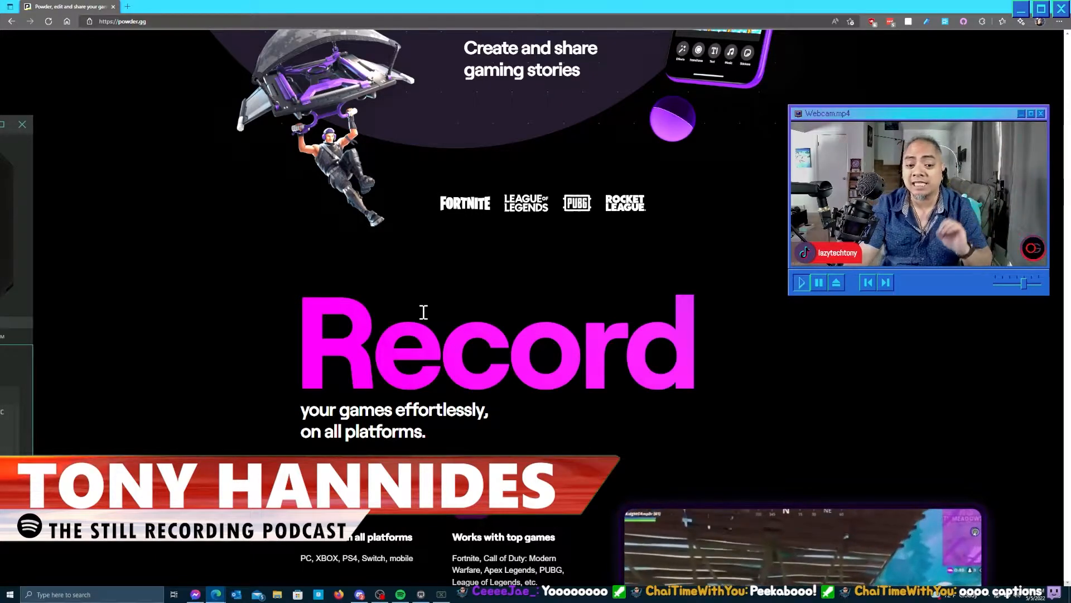
scroll(423, 311, down, 2)
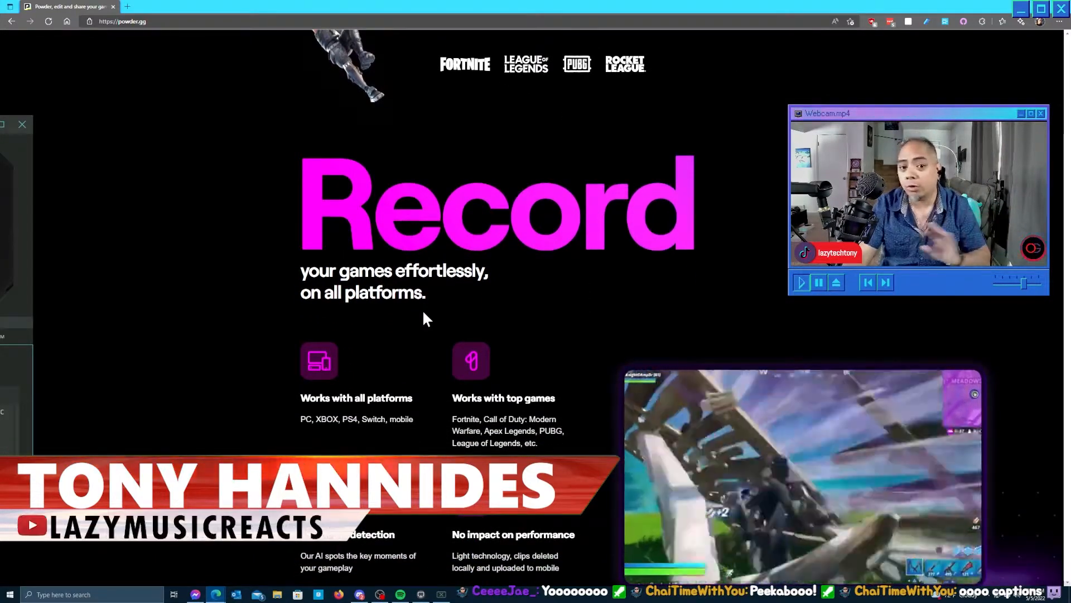
scroll(423, 309, down, 2)
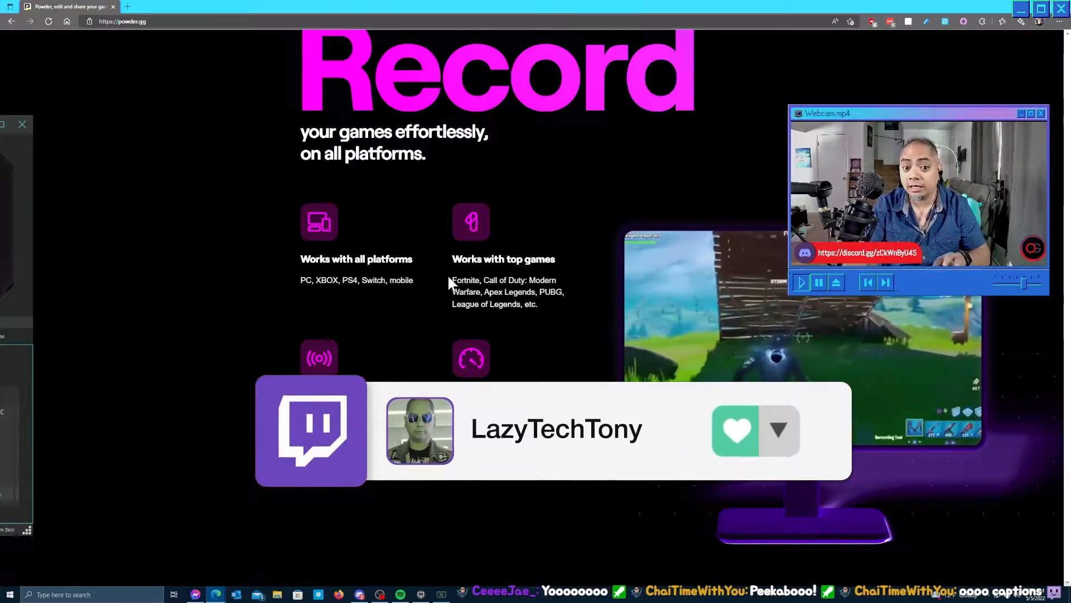
Highlight the supported games list in the Record section, then deselect it
drag(452, 277, 552, 295)
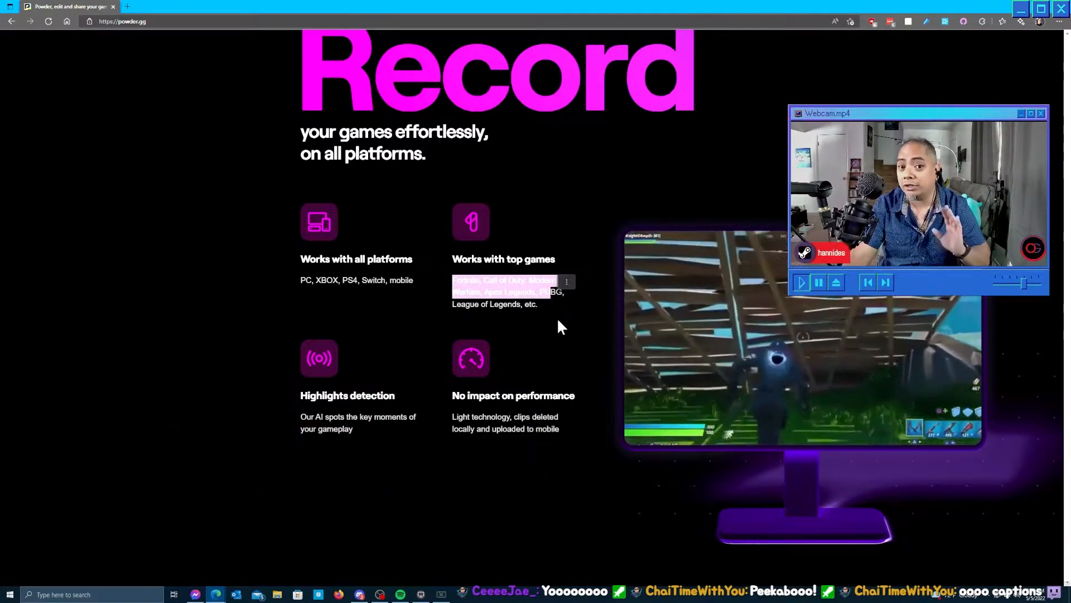
click(556, 317)
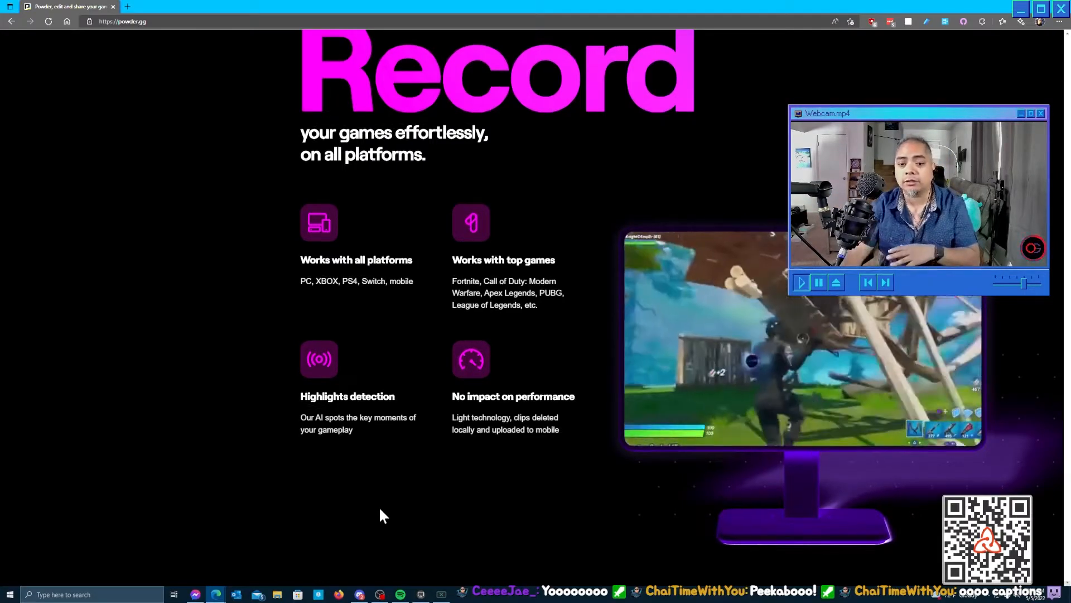
scroll(379, 506, up, 10)
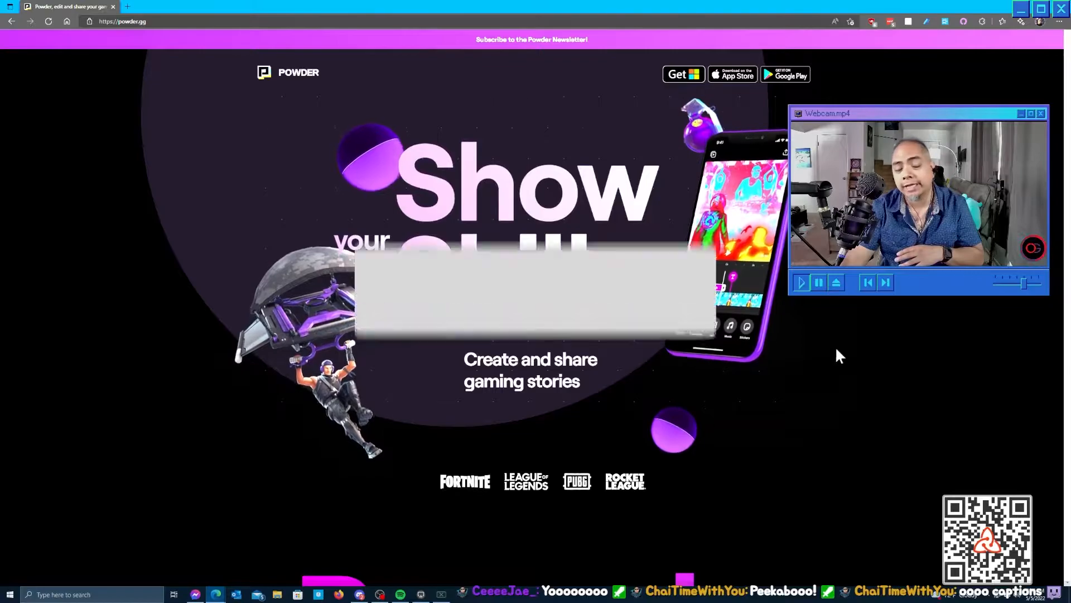
scroll(837, 347, down, 5)
scroll(841, 354, down, 5)
scroll(843, 360, down, 2)
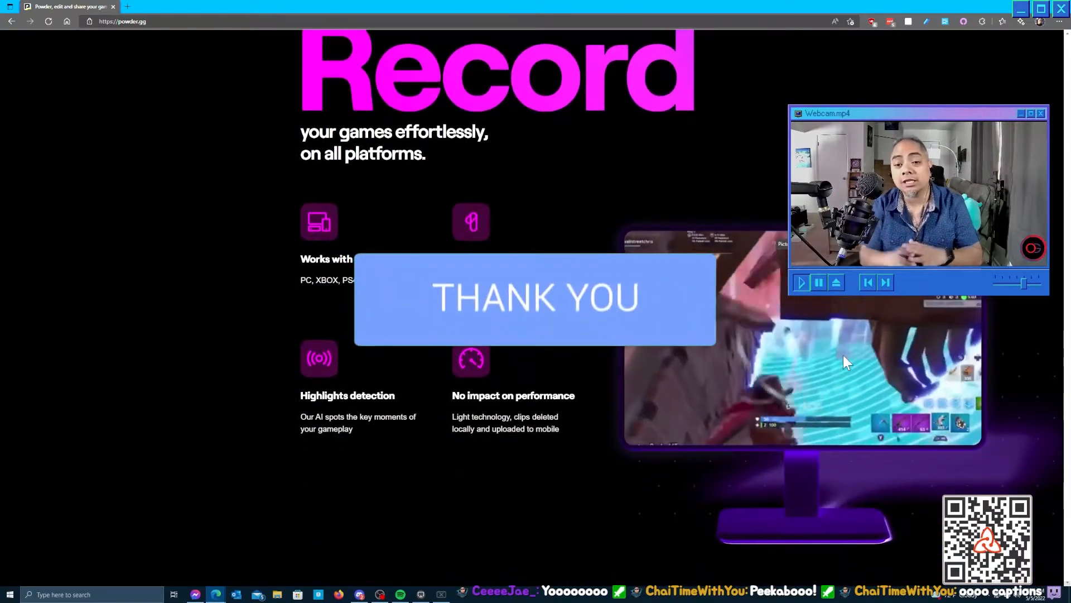